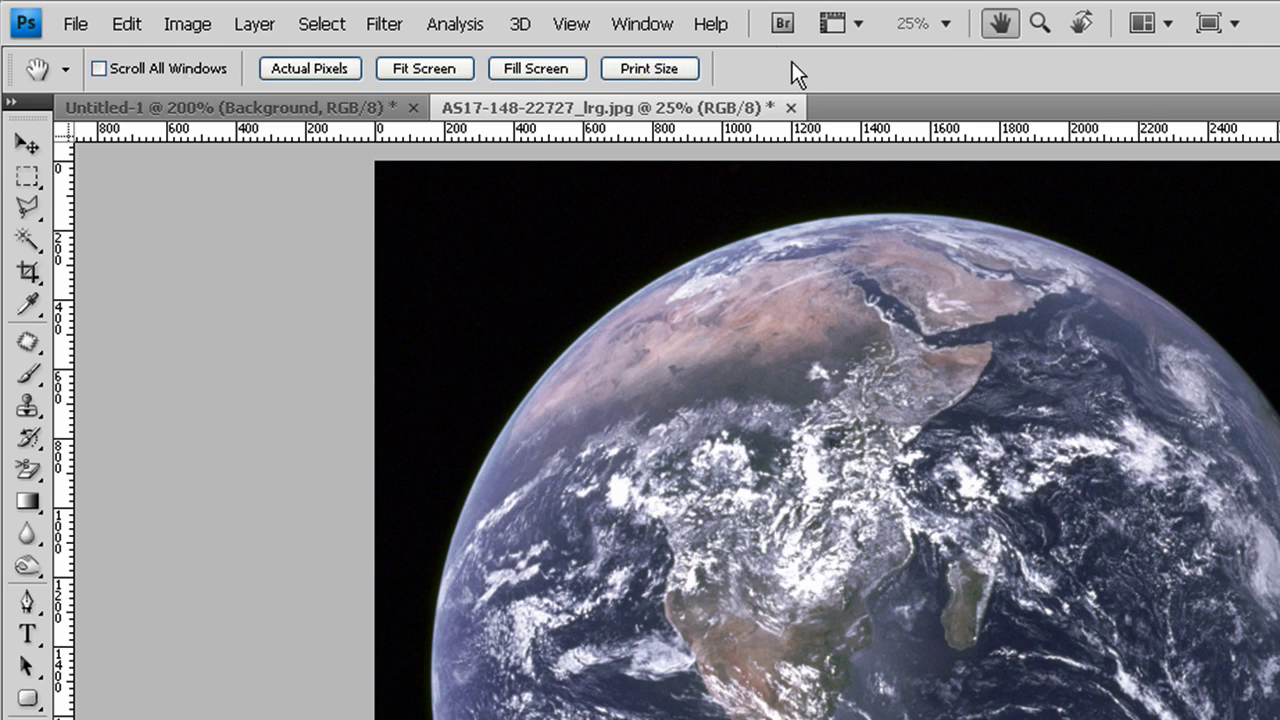
Try the Brush, Clone Stamp and Crop tools in turn.
left_click(29, 377)
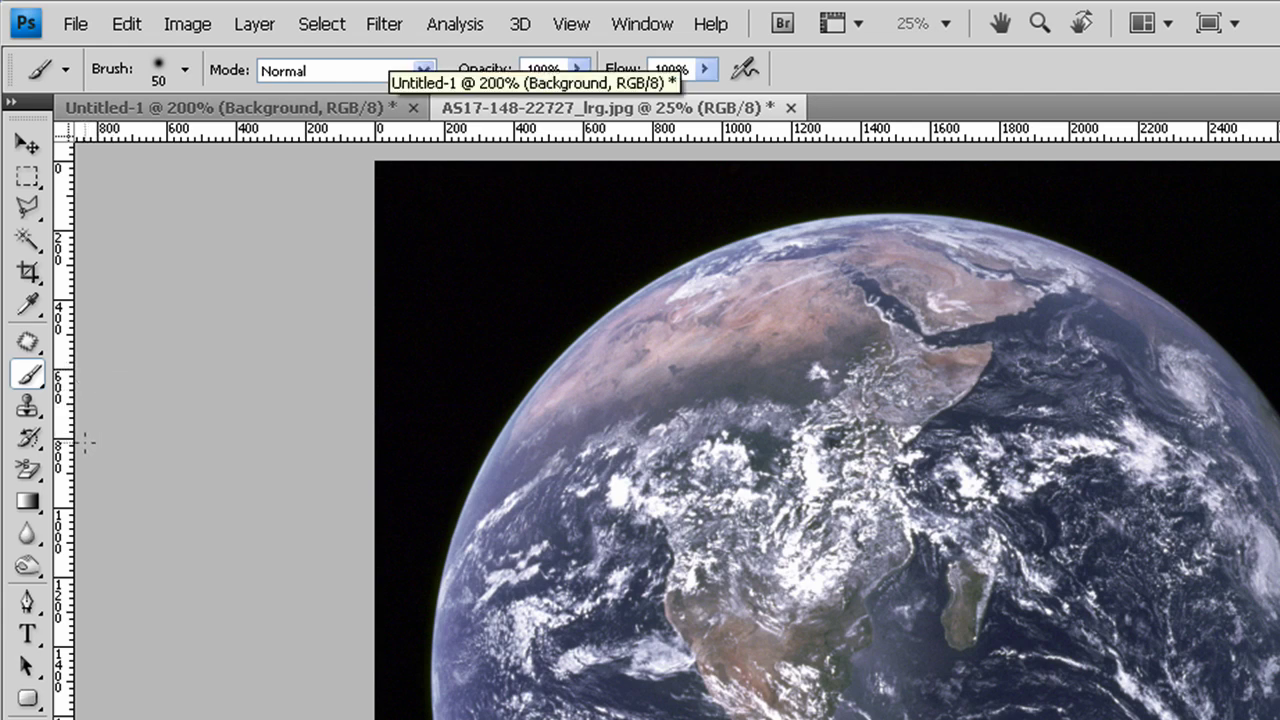
left_click(26, 410)
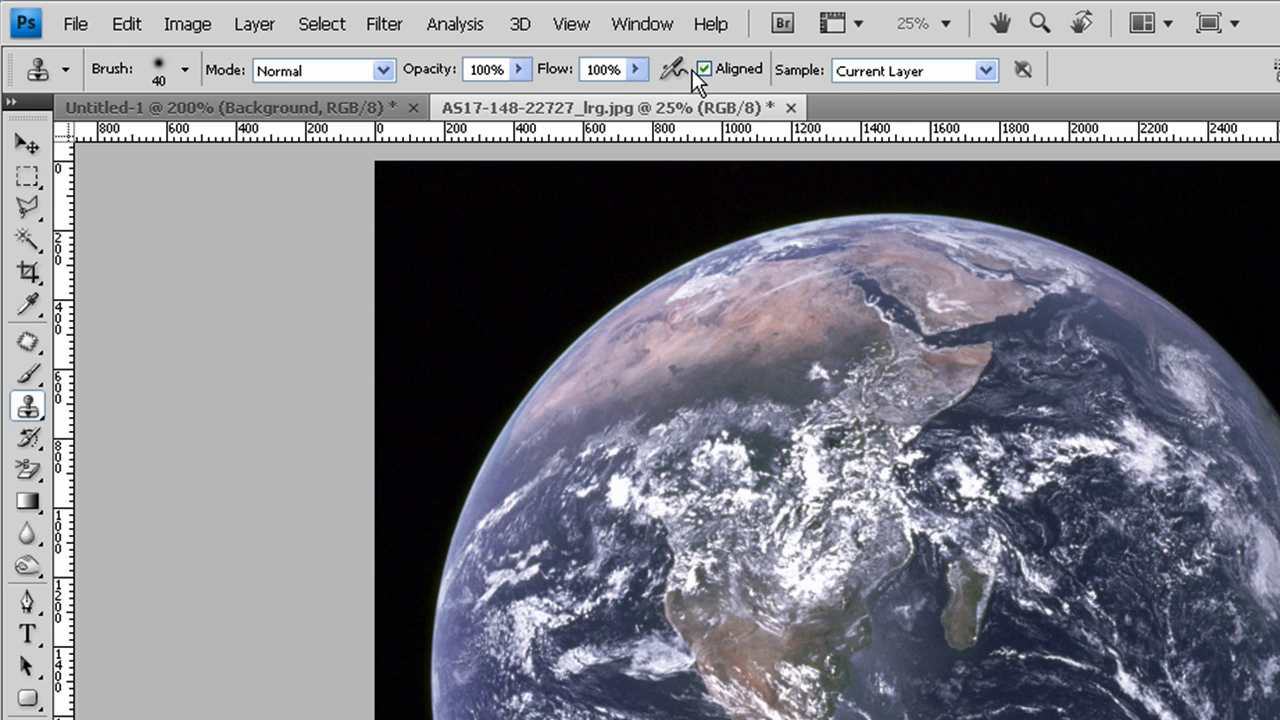
left_click(28, 272)
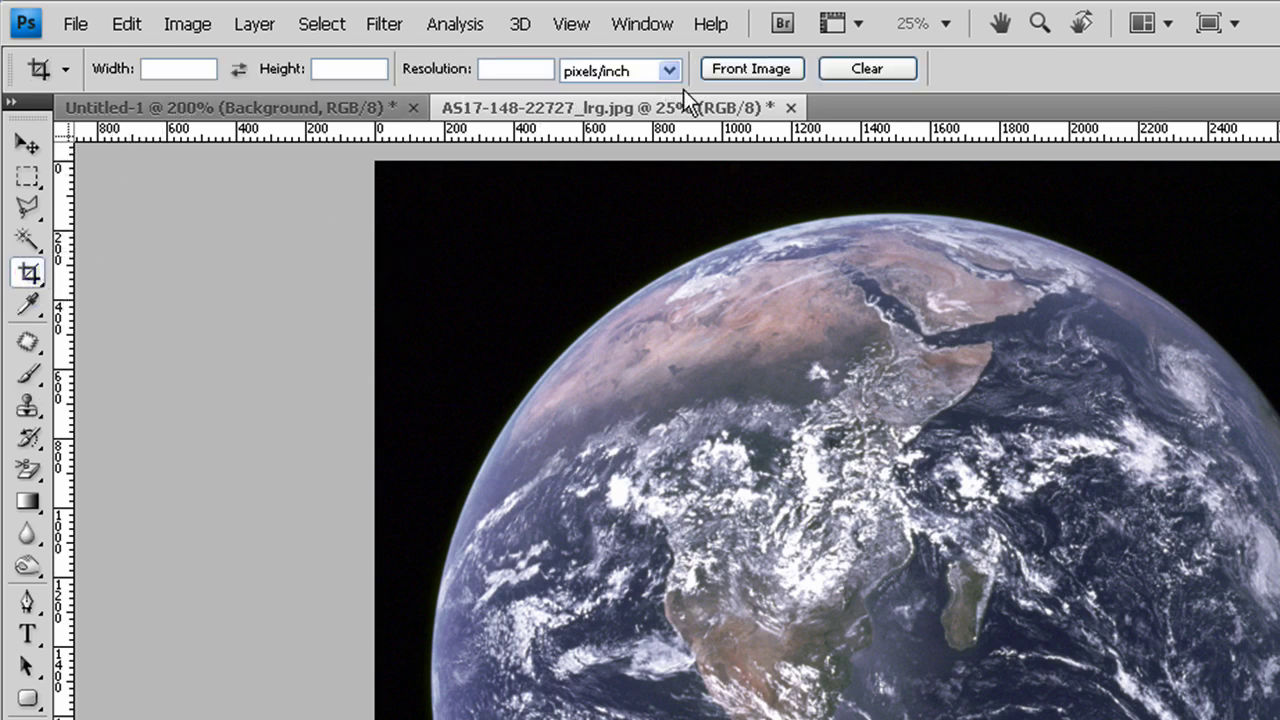
Mark a trial crop box over the Earth, cancel it, and return to the Brush tool.
left_click_drag(500, 278, 1187, 719)
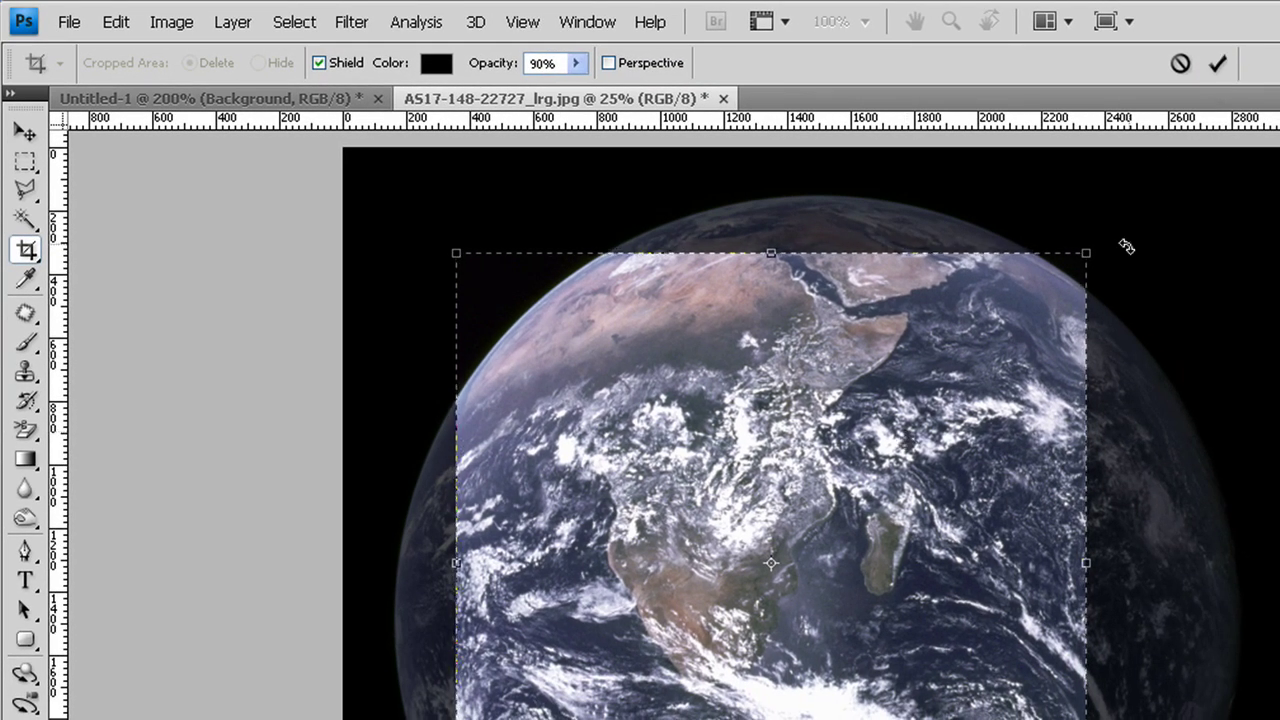
left_click(1181, 63)
left_click(25, 342)
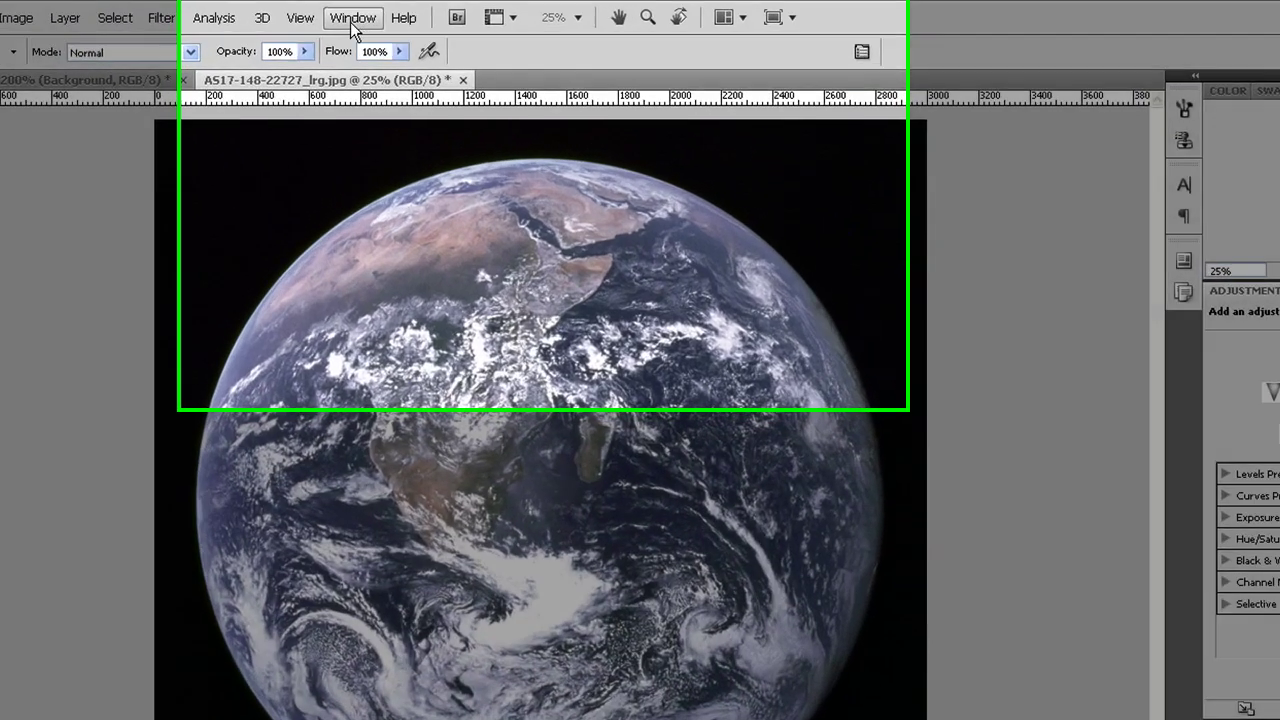
Float the Adjustments and Layers panels out of the dock and reposition them over the workspace.
left_click(367, 14)
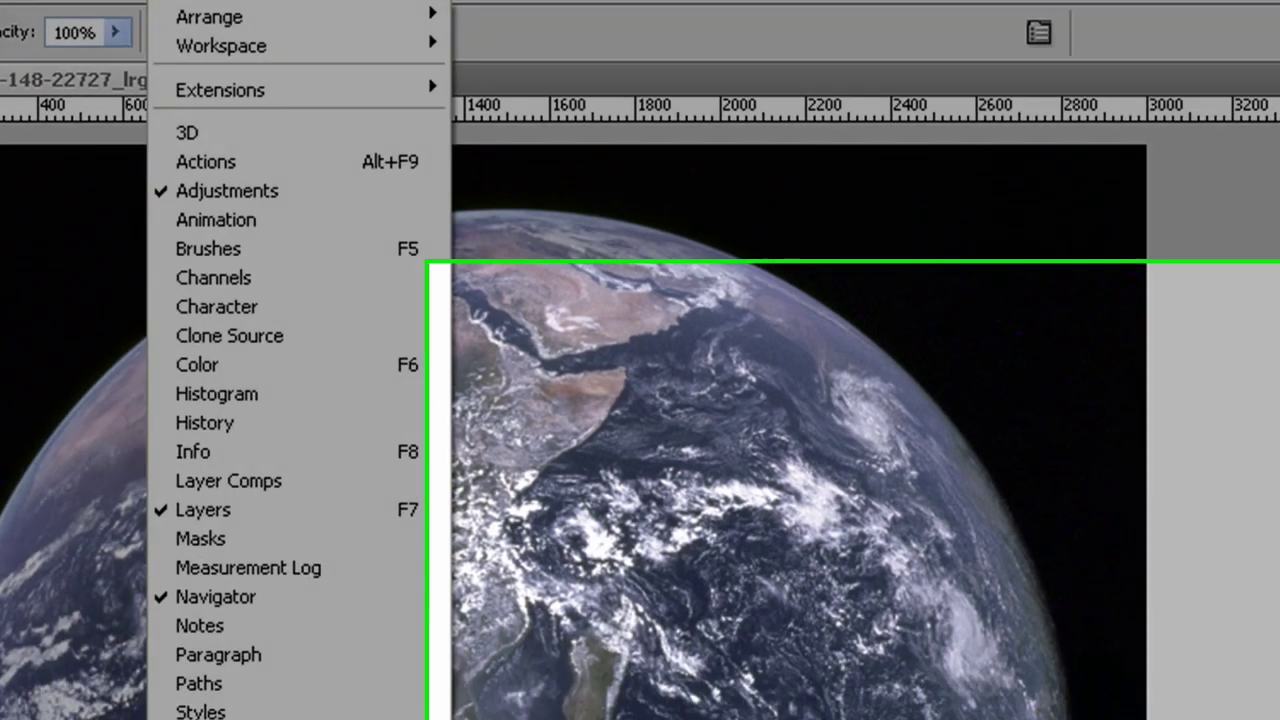
left_click(1279, 430)
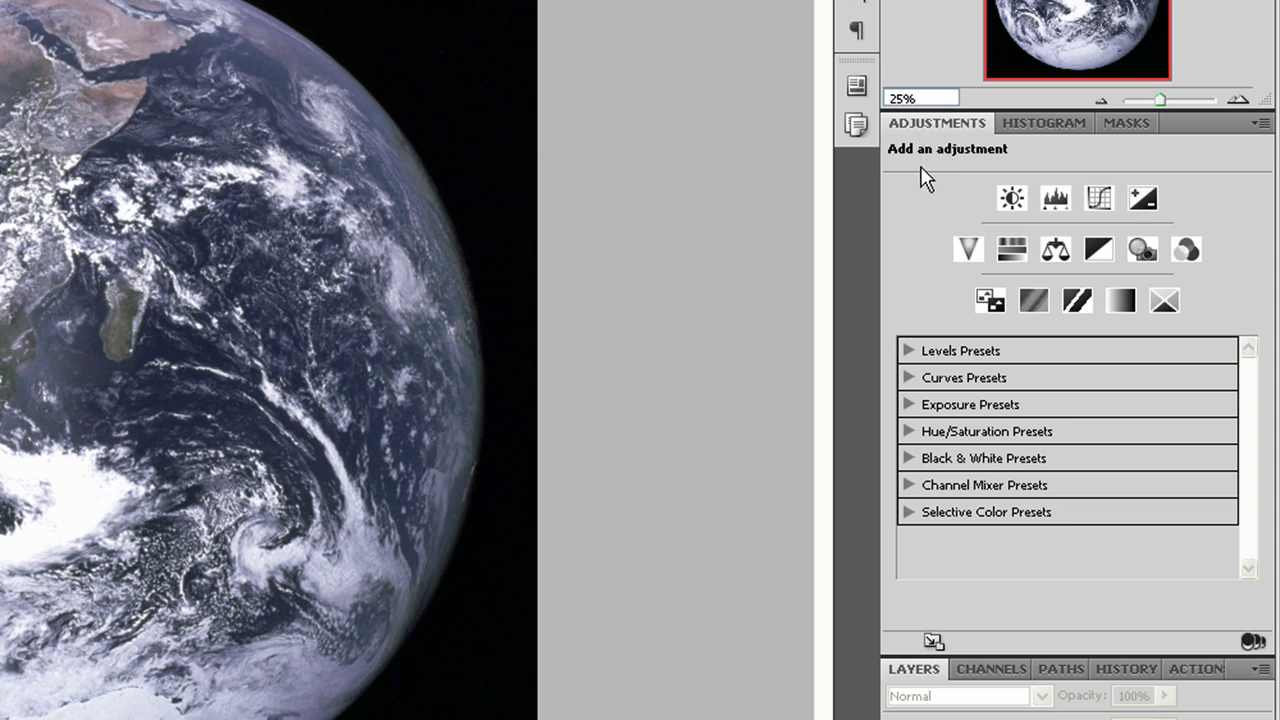
left_click_drag(956, 121, 357, 97)
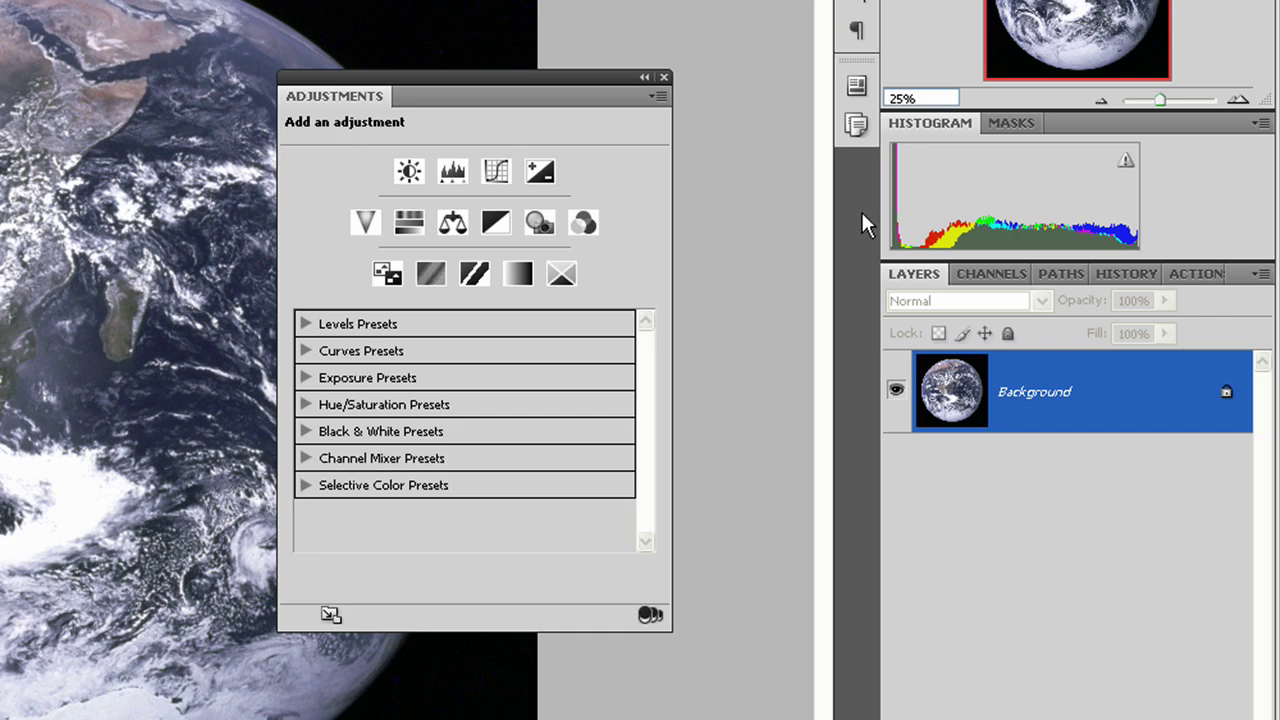
left_click_drag(920, 285, 20, 95)
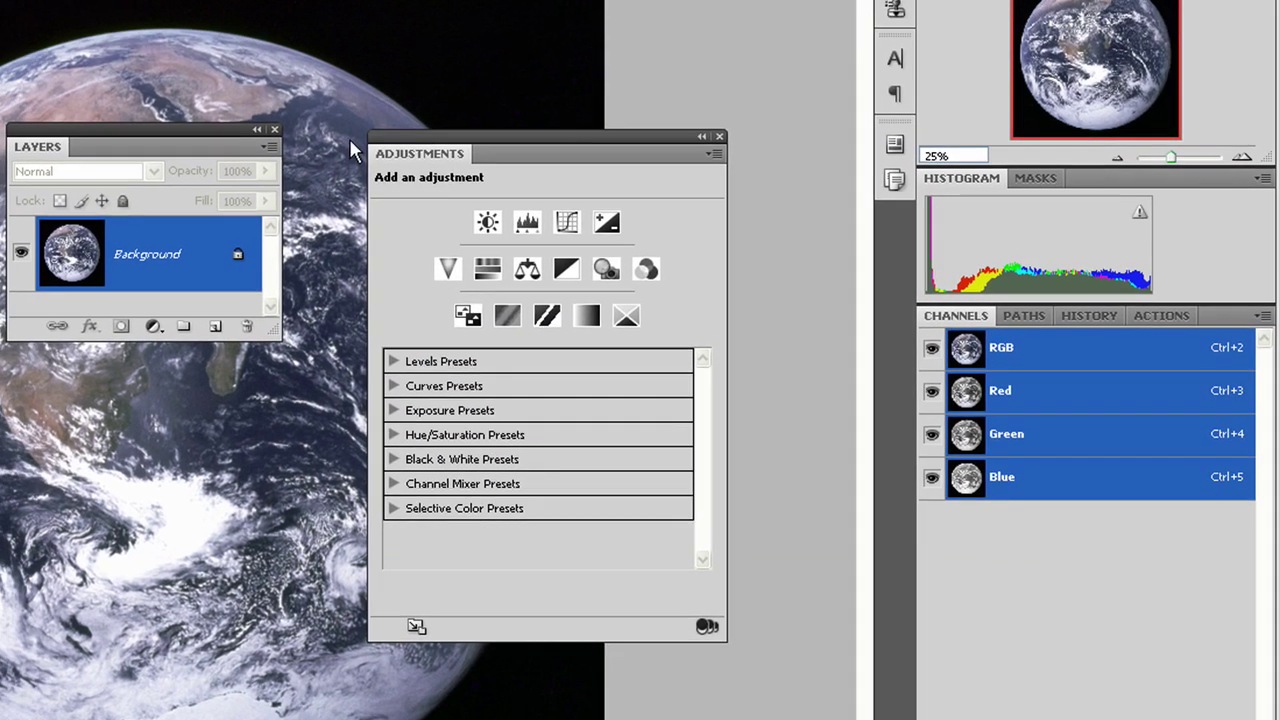
left_click_drag(529, 143, 463, 127)
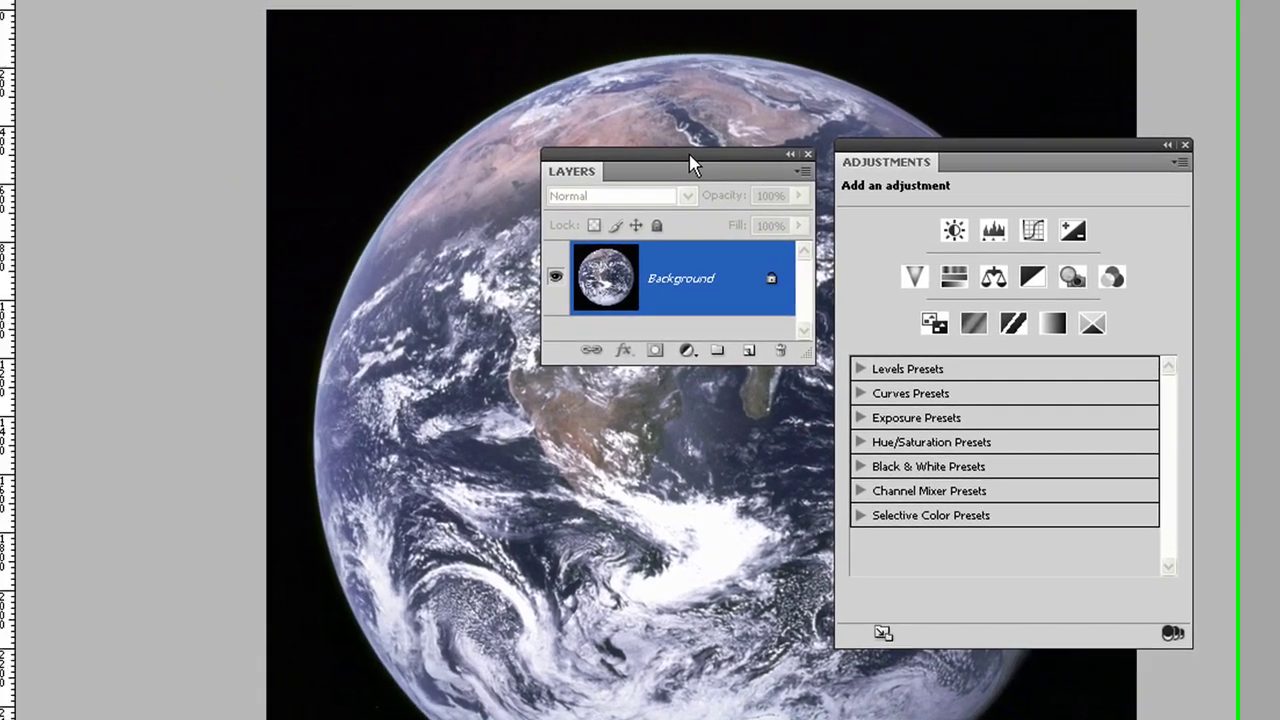
left_click_drag(690, 163, 53, 197)
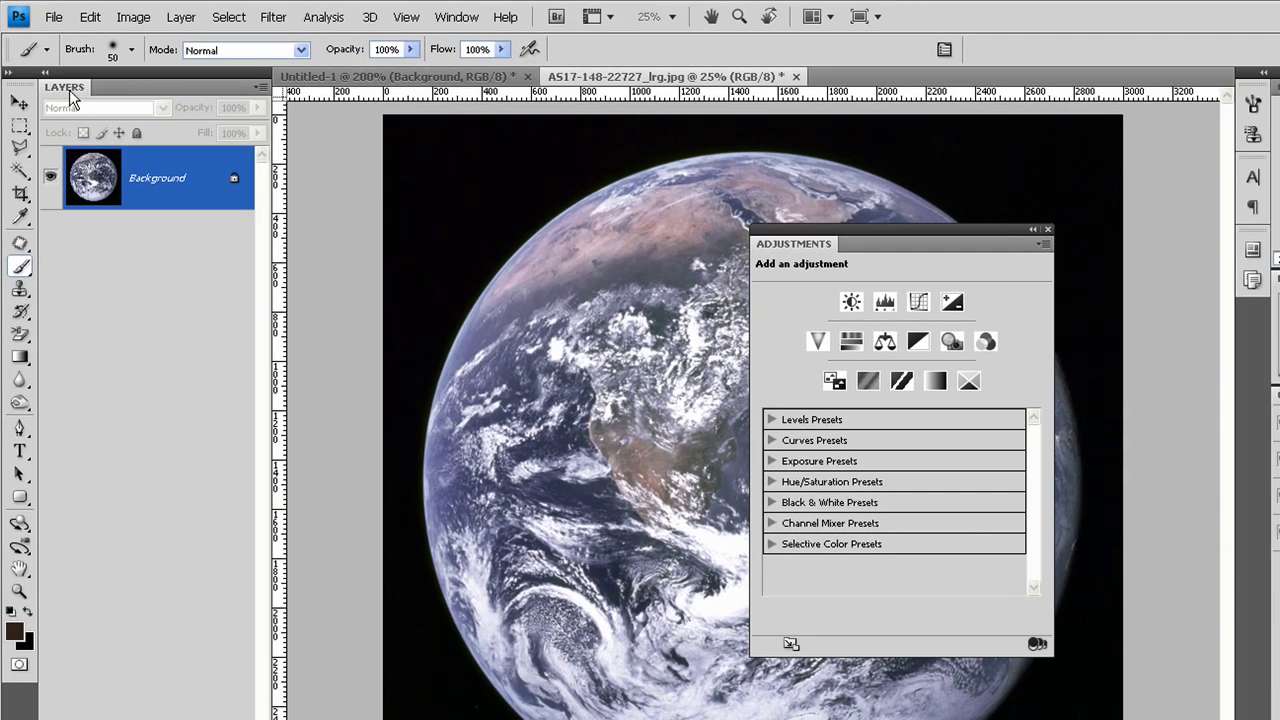
Group Layers with Adjustments, dock the group under Histogram, and adjust the height split.
left_click_drag(70, 97, 778, 294)
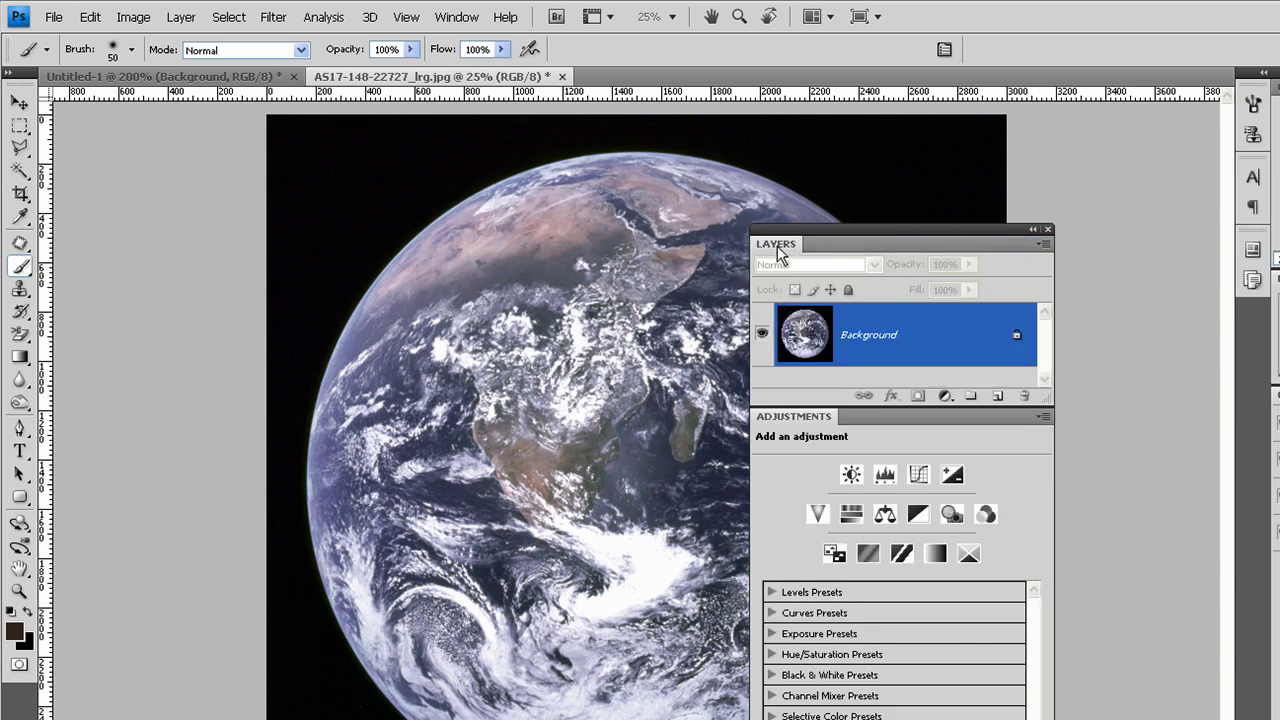
left_click_drag(778, 243, 803, 425)
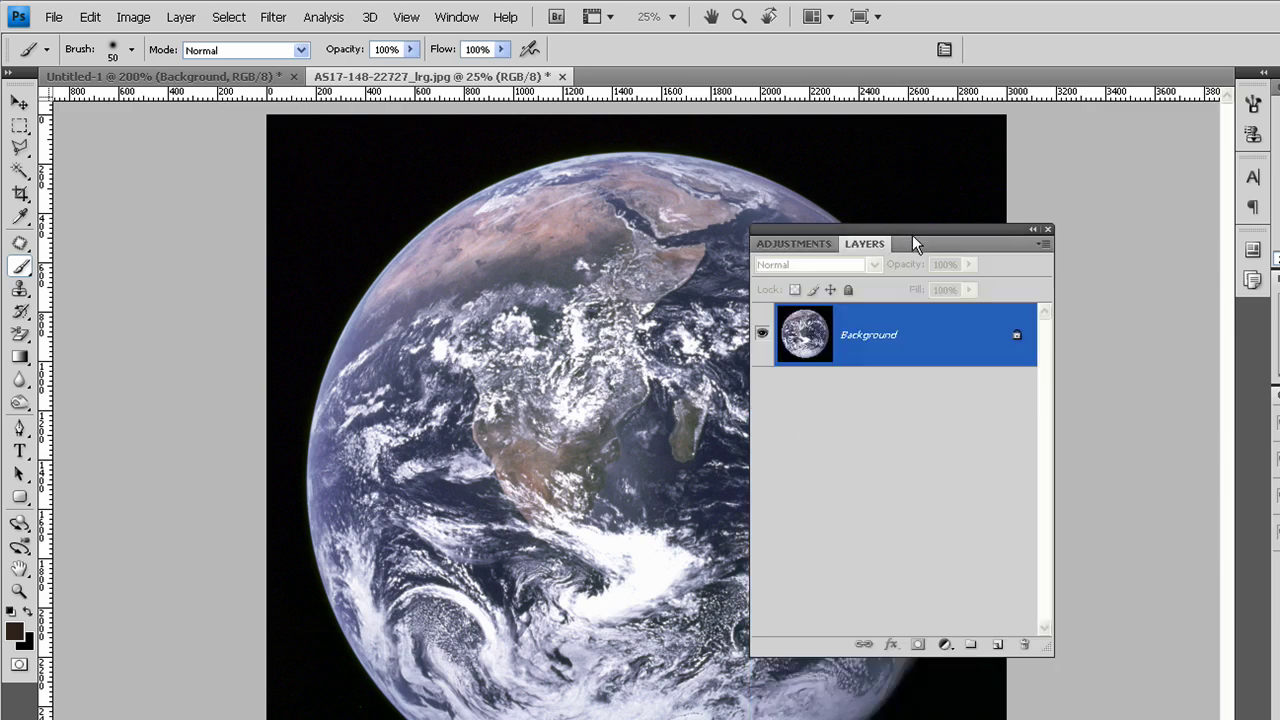
left_click_drag(912, 235, 1279, 371)
left_click_drag(1137, 234, 1152, 240)
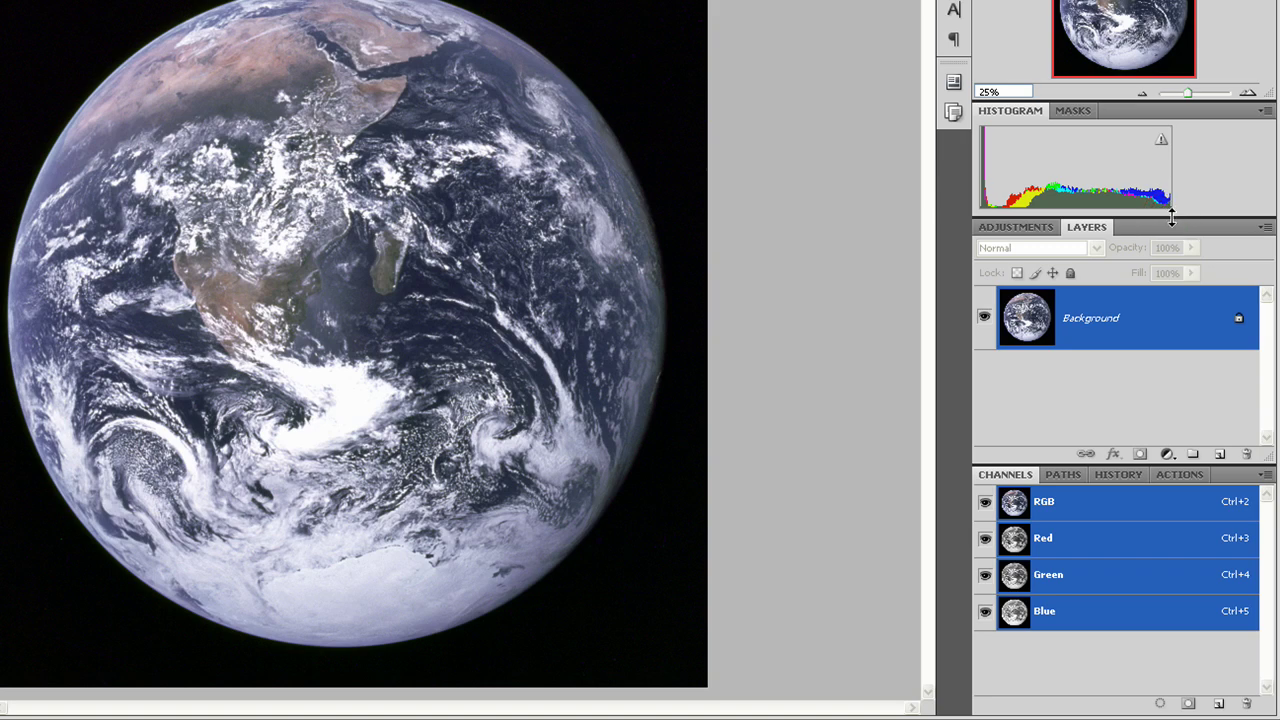
mouse_move(1172, 218)
left_mouse_down()
mouse_move(1172, 272)
mouse_move(1175, 213)
left_mouse_up()
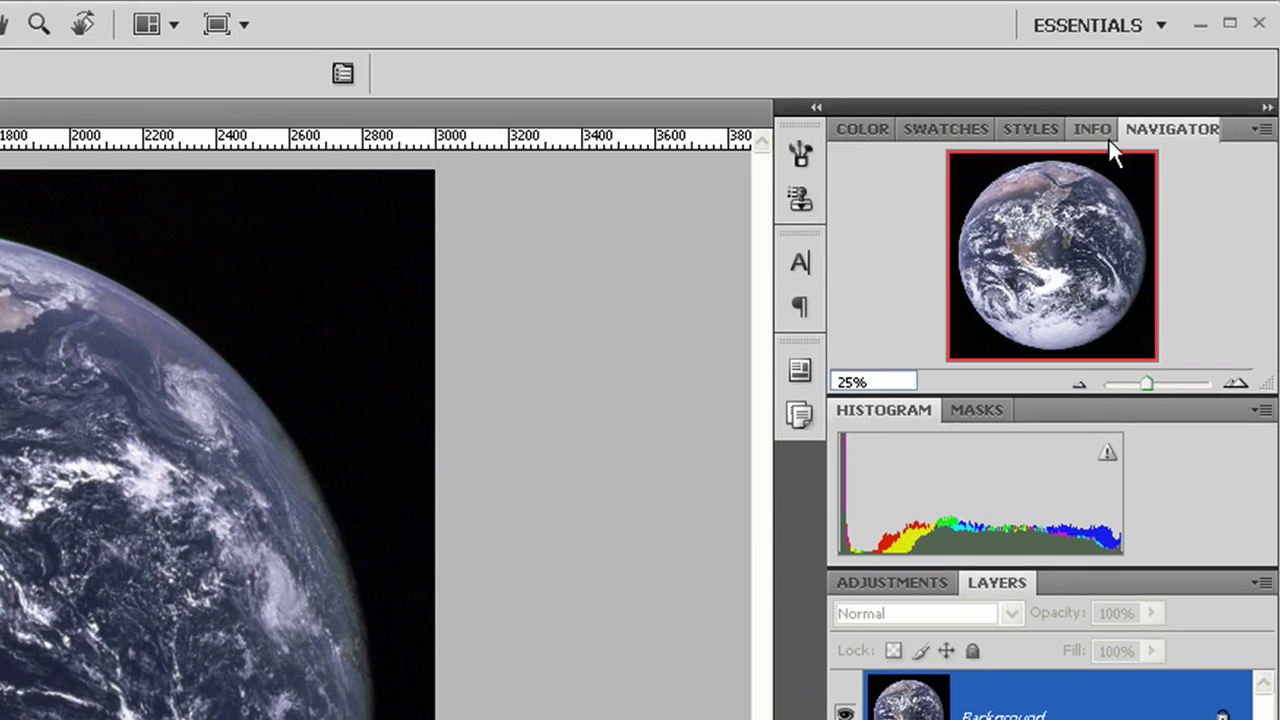
Collapse and re-expand the panel dock, briefly viewing the brush presets.
left_click(814, 112)
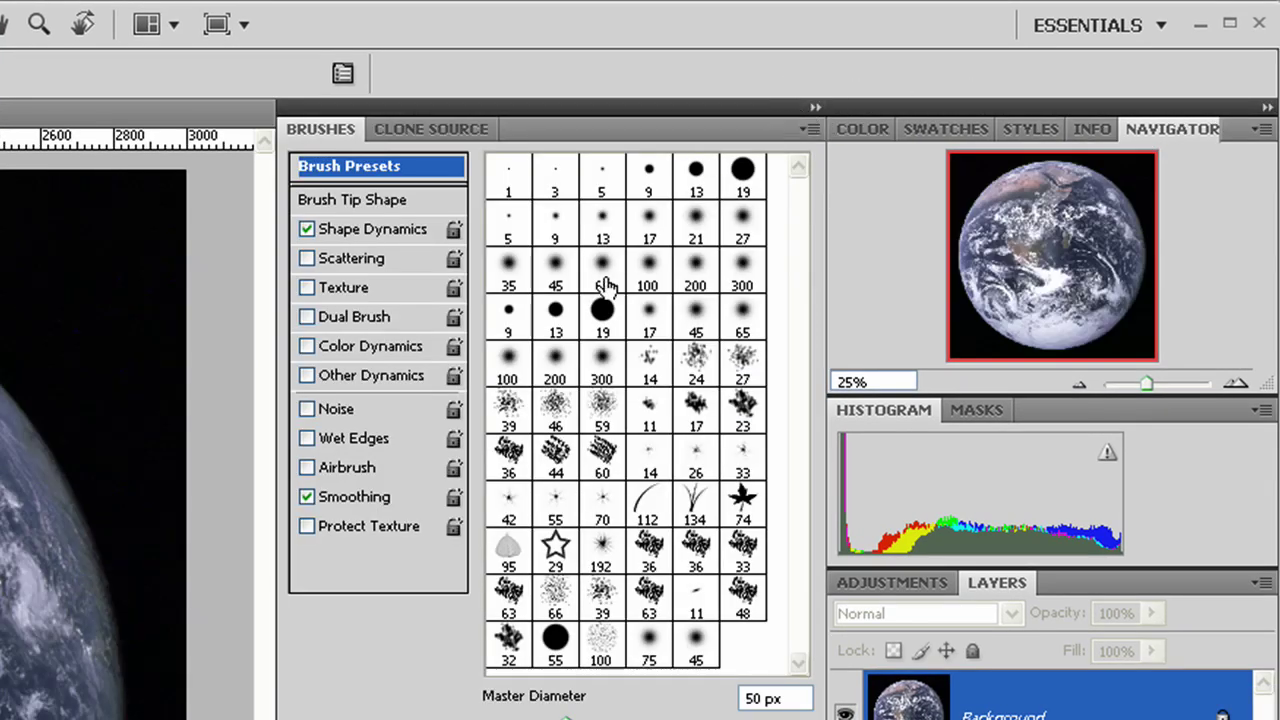
left_click(814, 112)
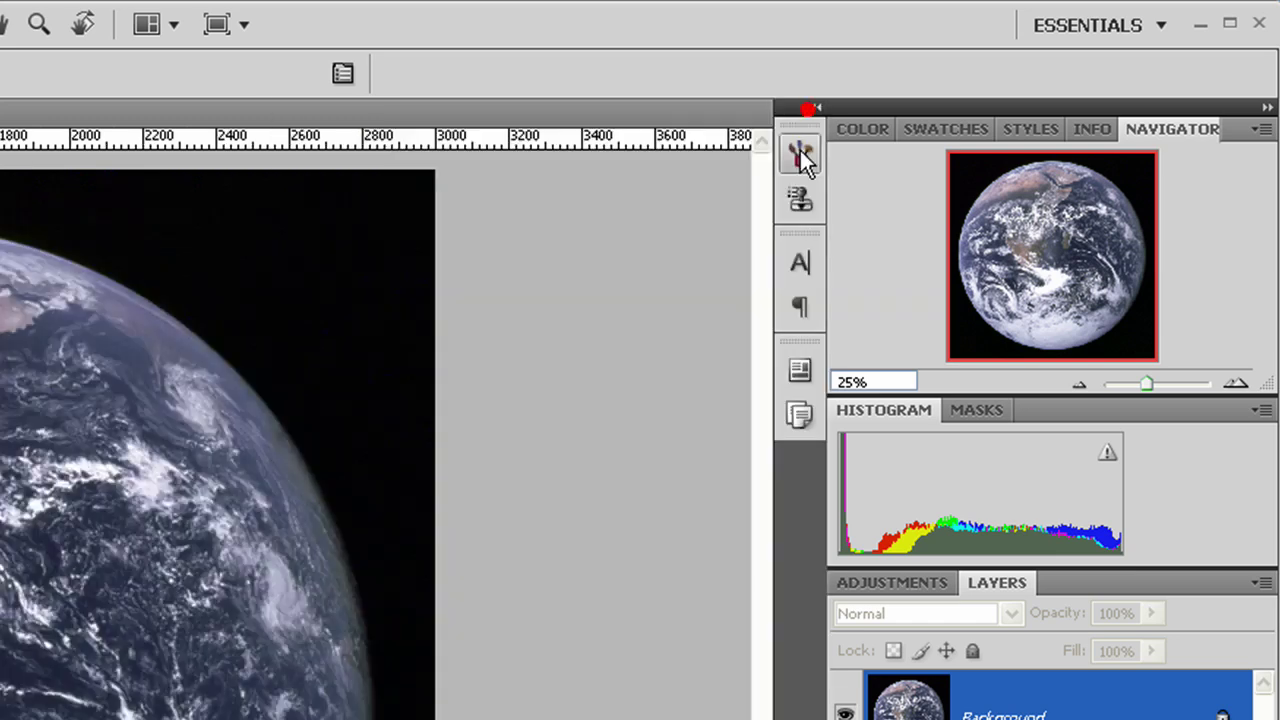
left_click(1265, 110)
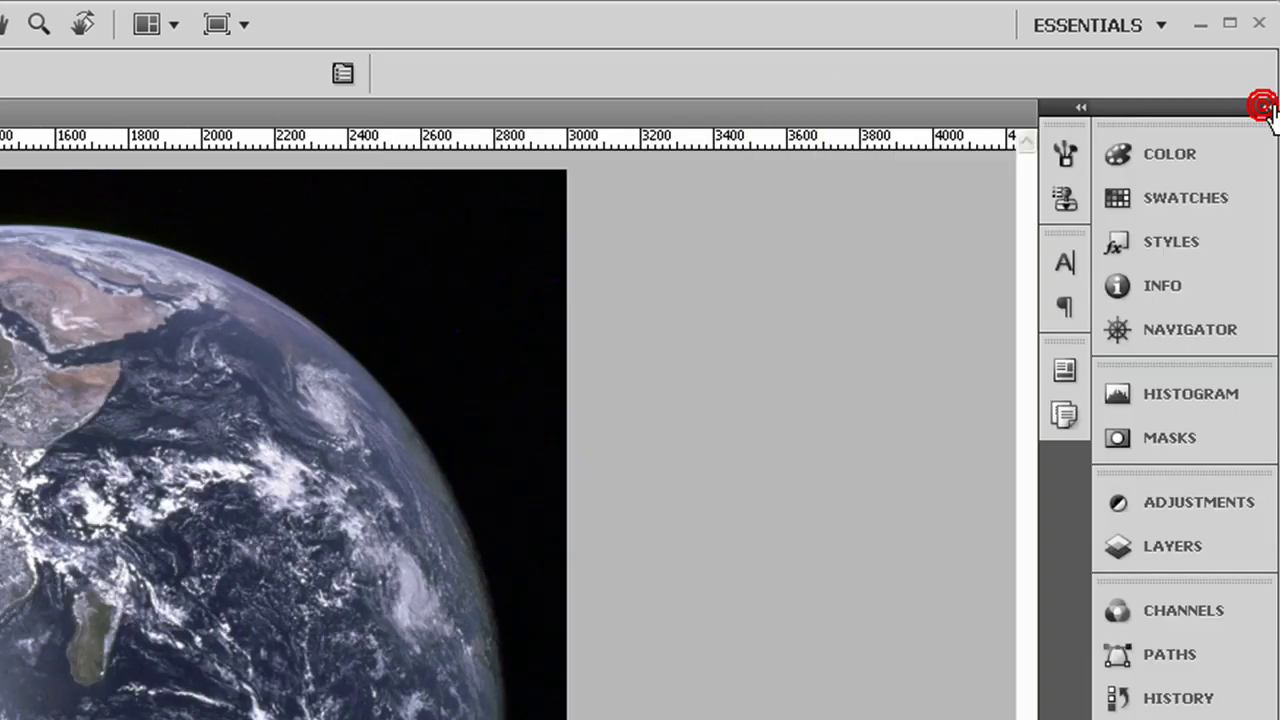
left_click(1062, 150)
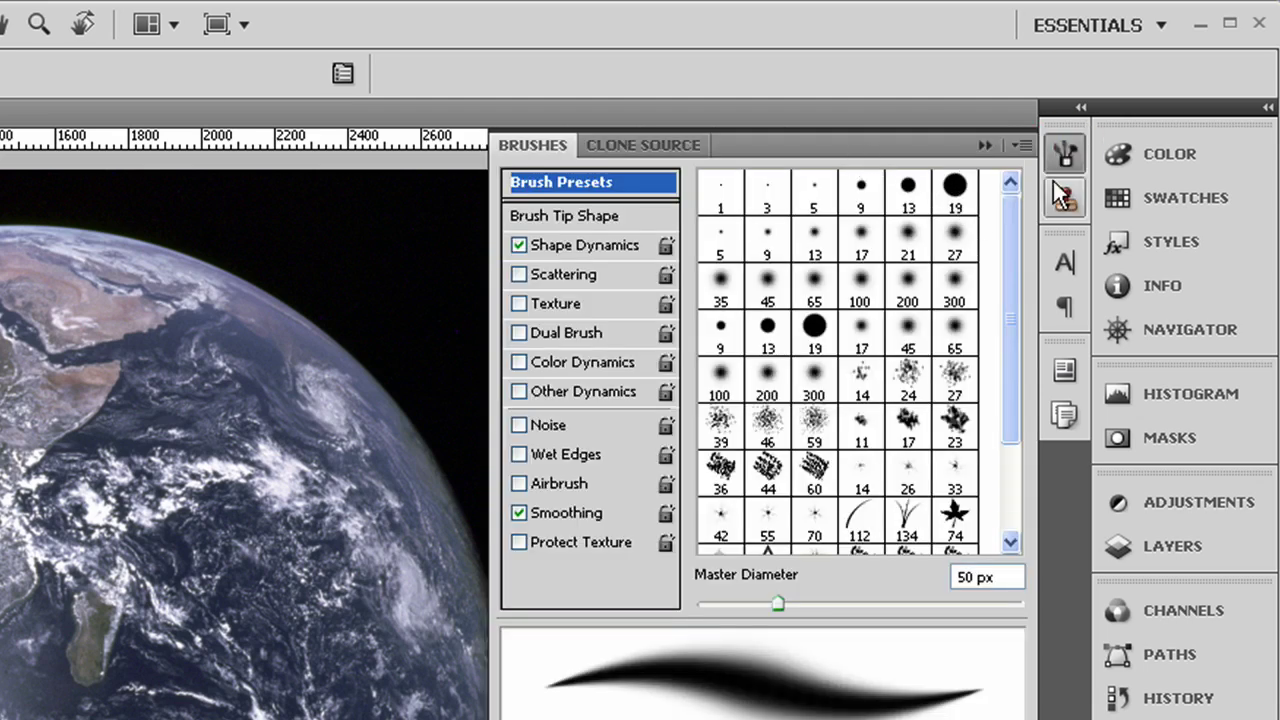
left_click(1064, 152)
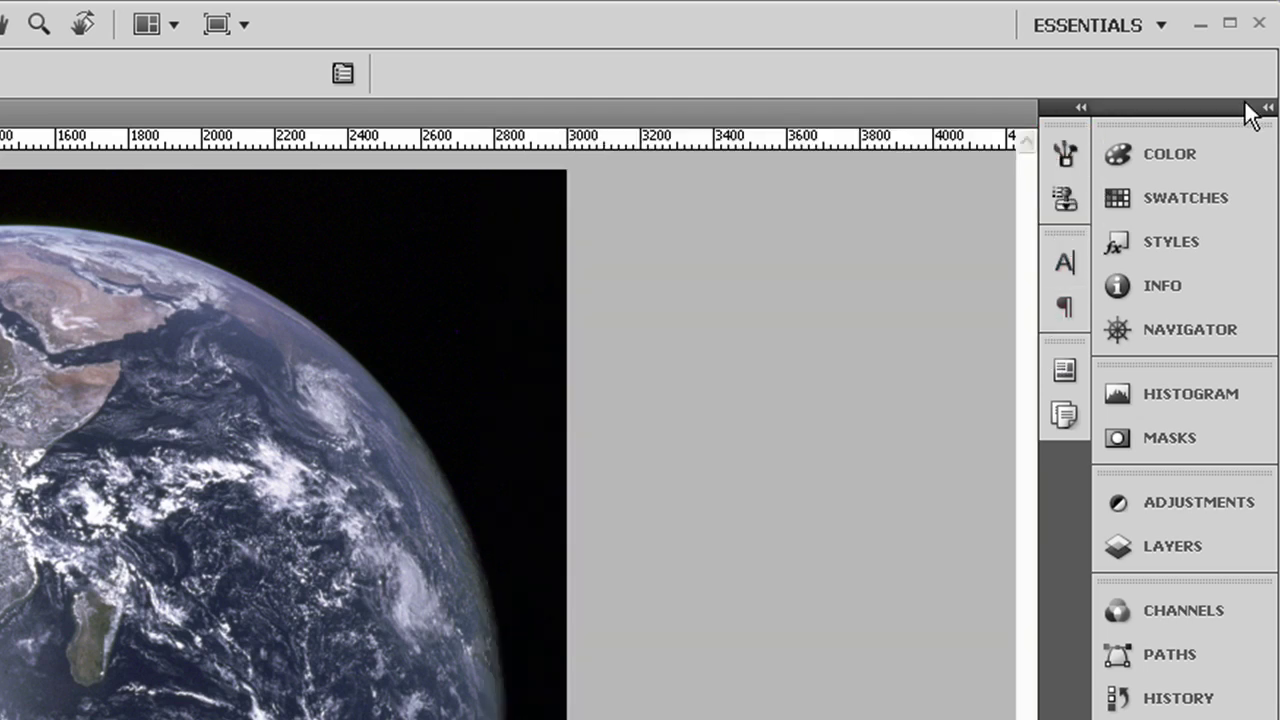
left_click(1268, 108)
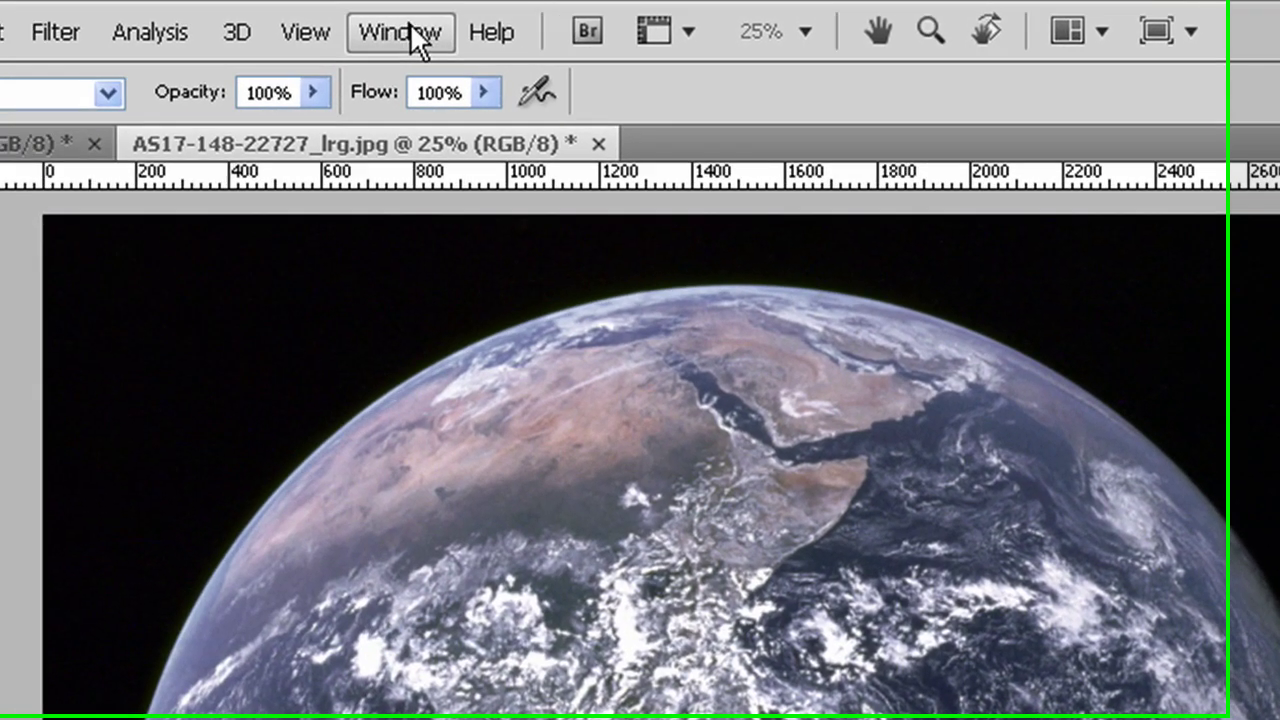
Apply the Basic workspace from Window > Workspace, confirm, and expand the panels.
left_click(408, 32)
left_click(556, 97)
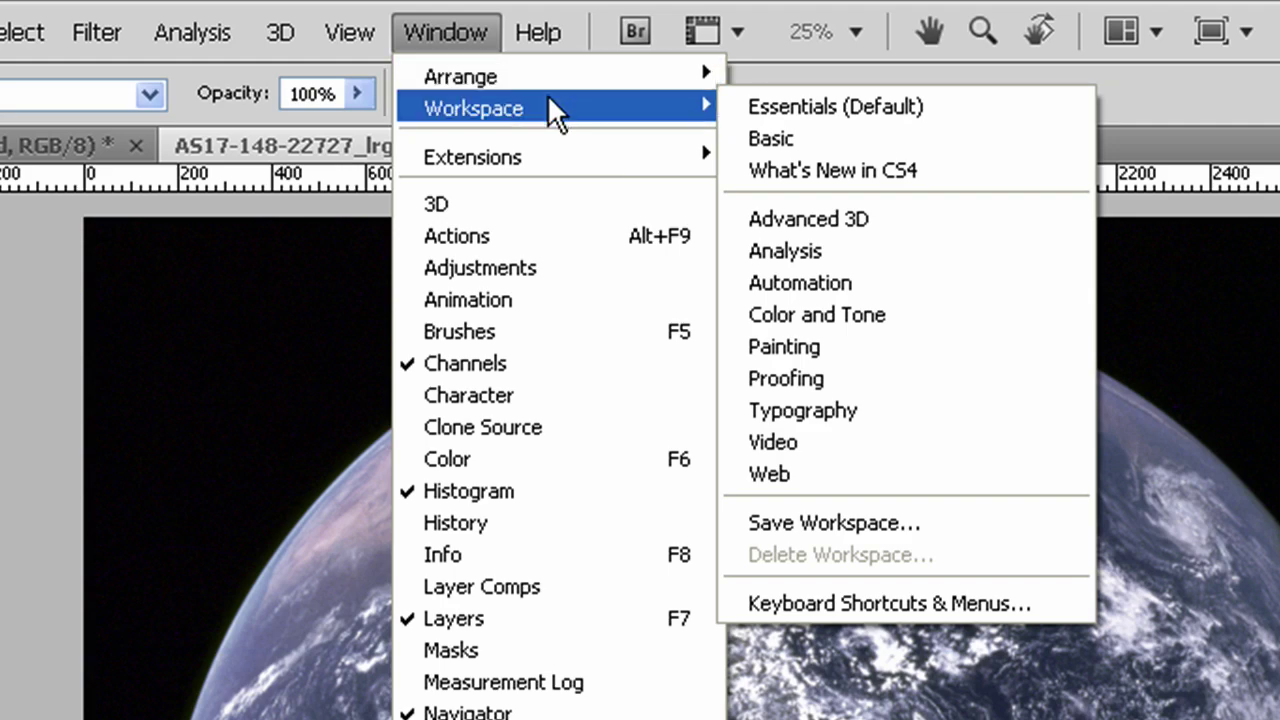
mouse_move(511, 101)
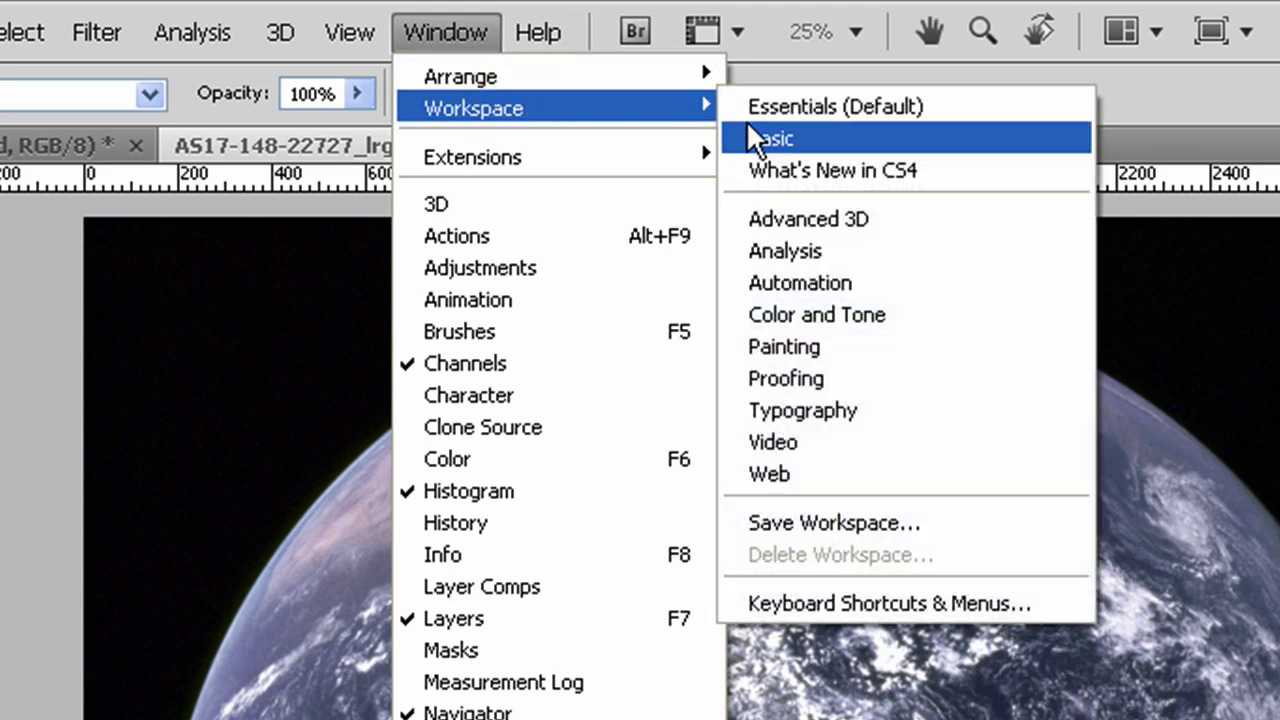
left_click(911, 138)
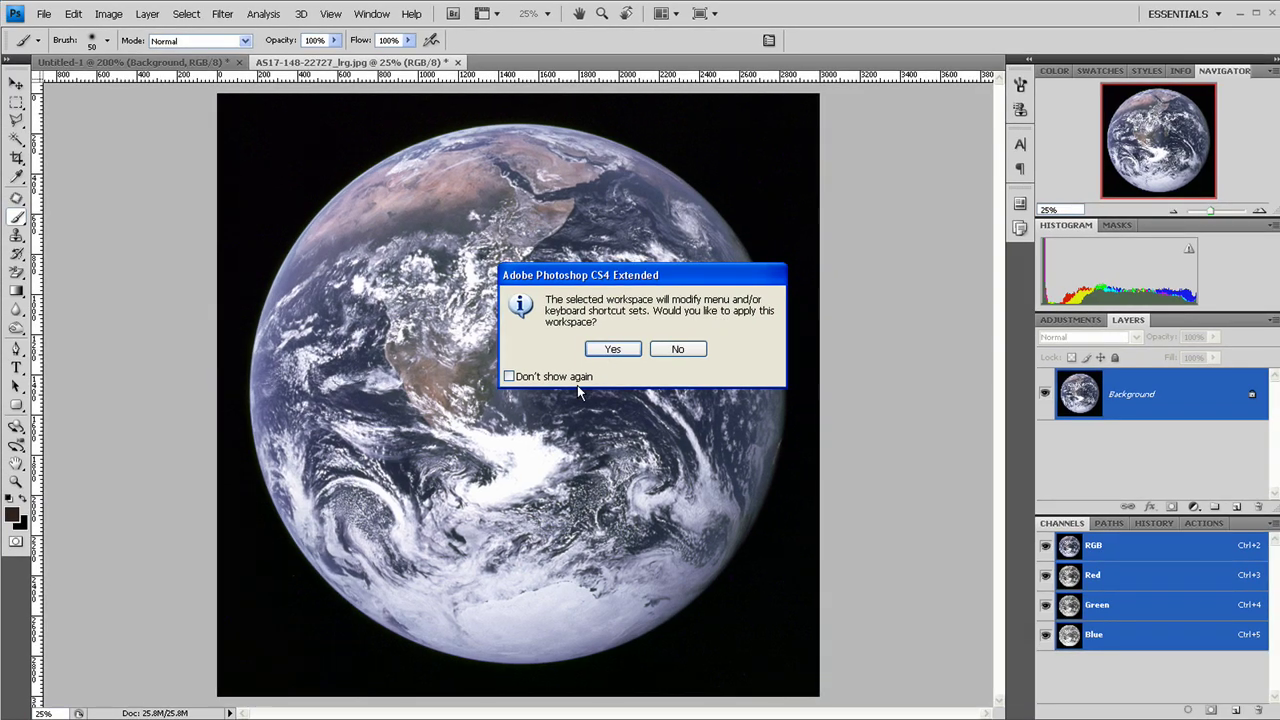
left_click(618, 349)
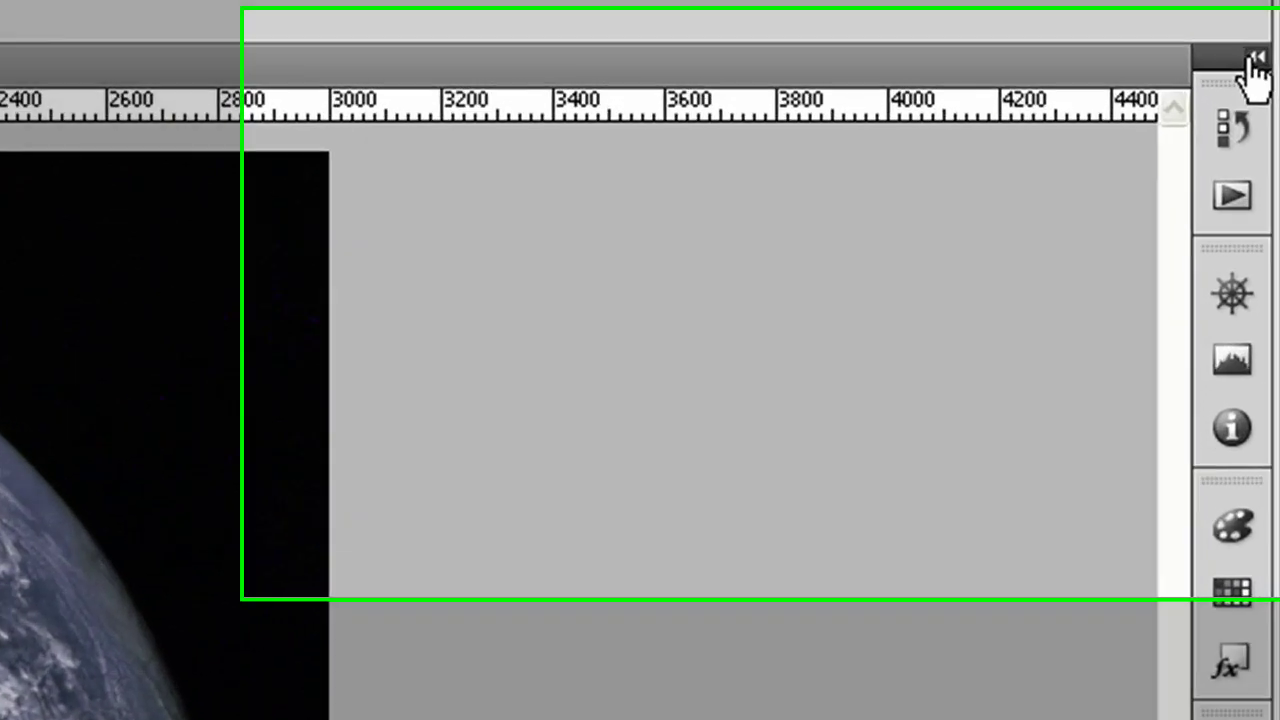
left_click(1270, 63)
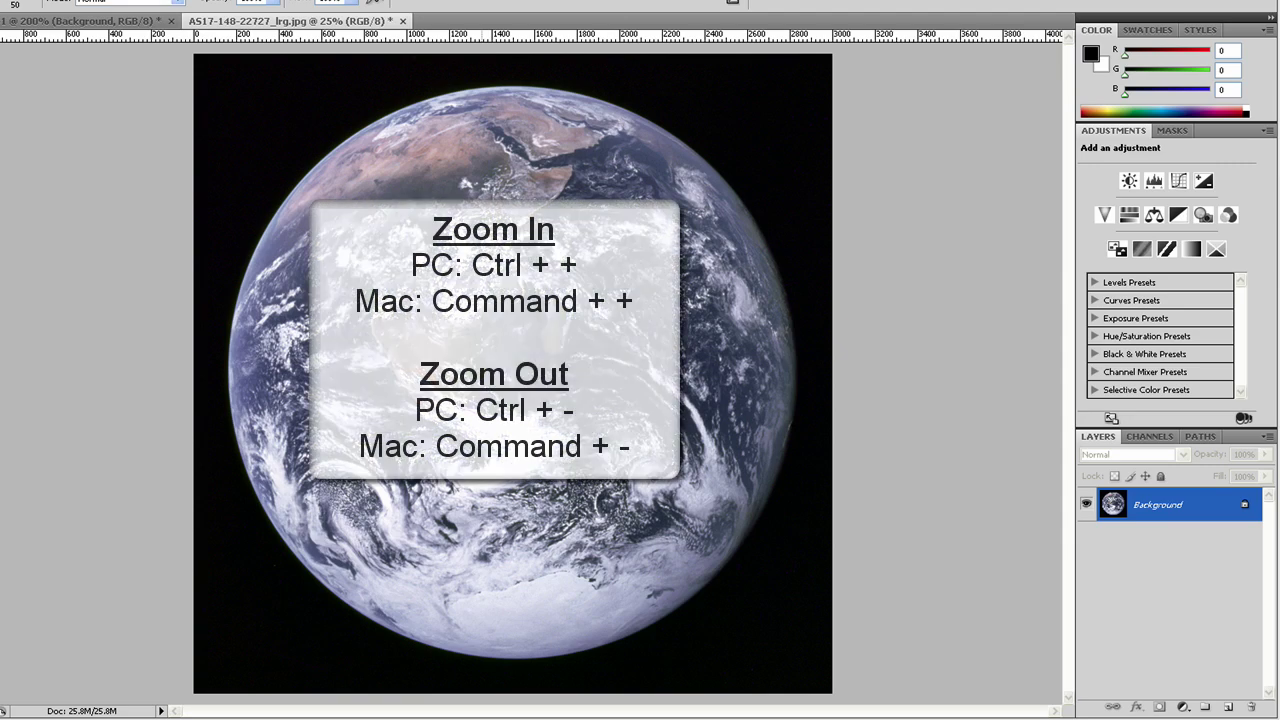
Zoom the Earth photo in and out to 33.3% and pan toward Madagascar.
key("ctrl+plus")
key("ctrl+plus")
key("ctrl+plus")
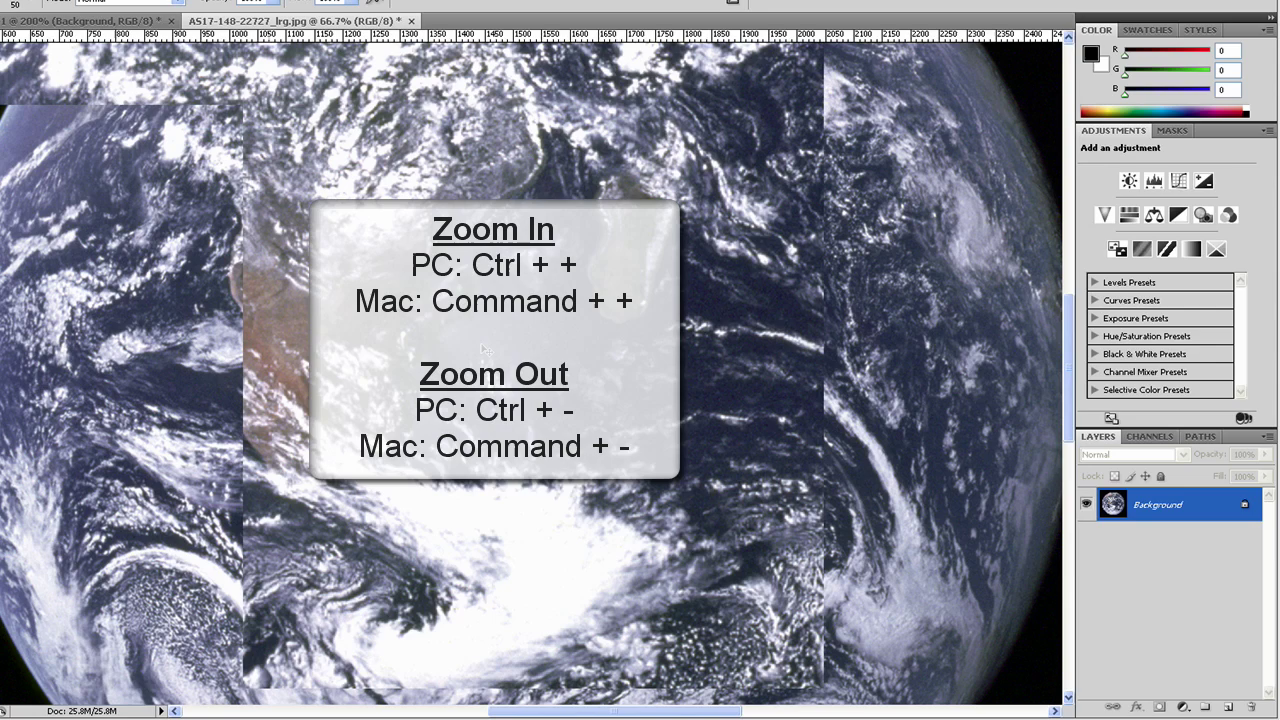
key("ctrl+minus")
key("ctrl+minus")
key("ctrl+minus")
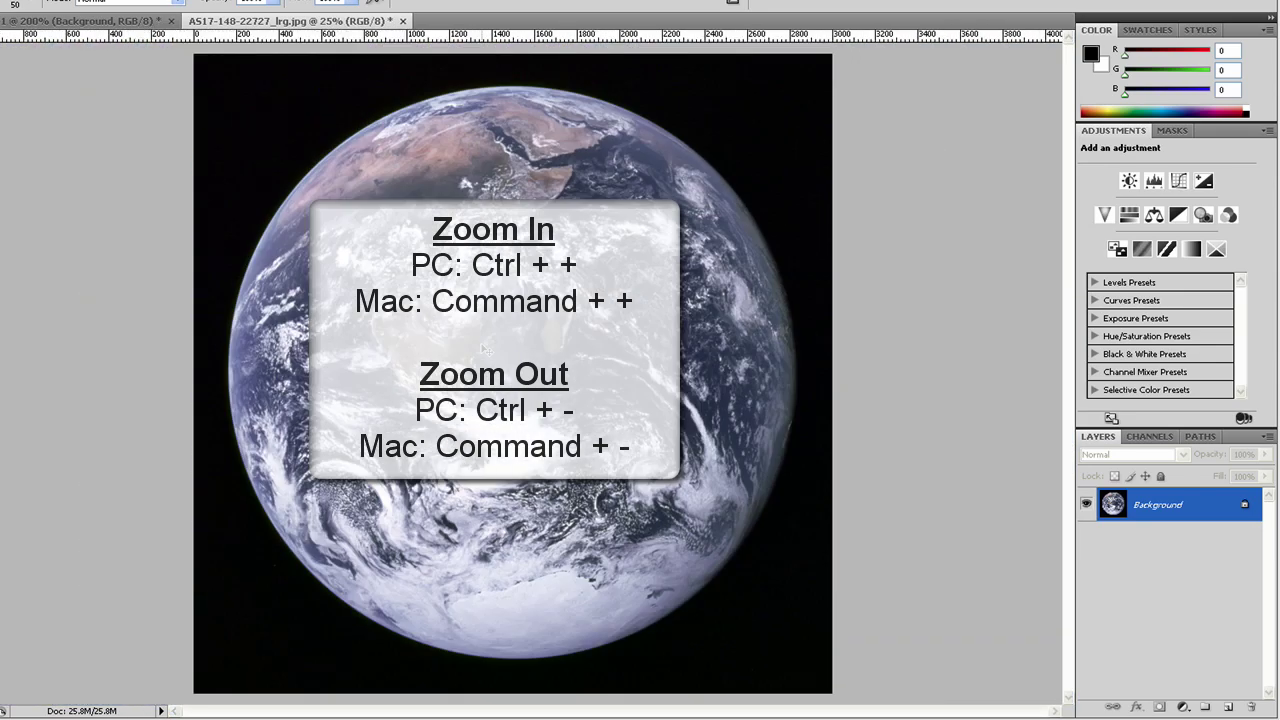
key("ctrl+plus")
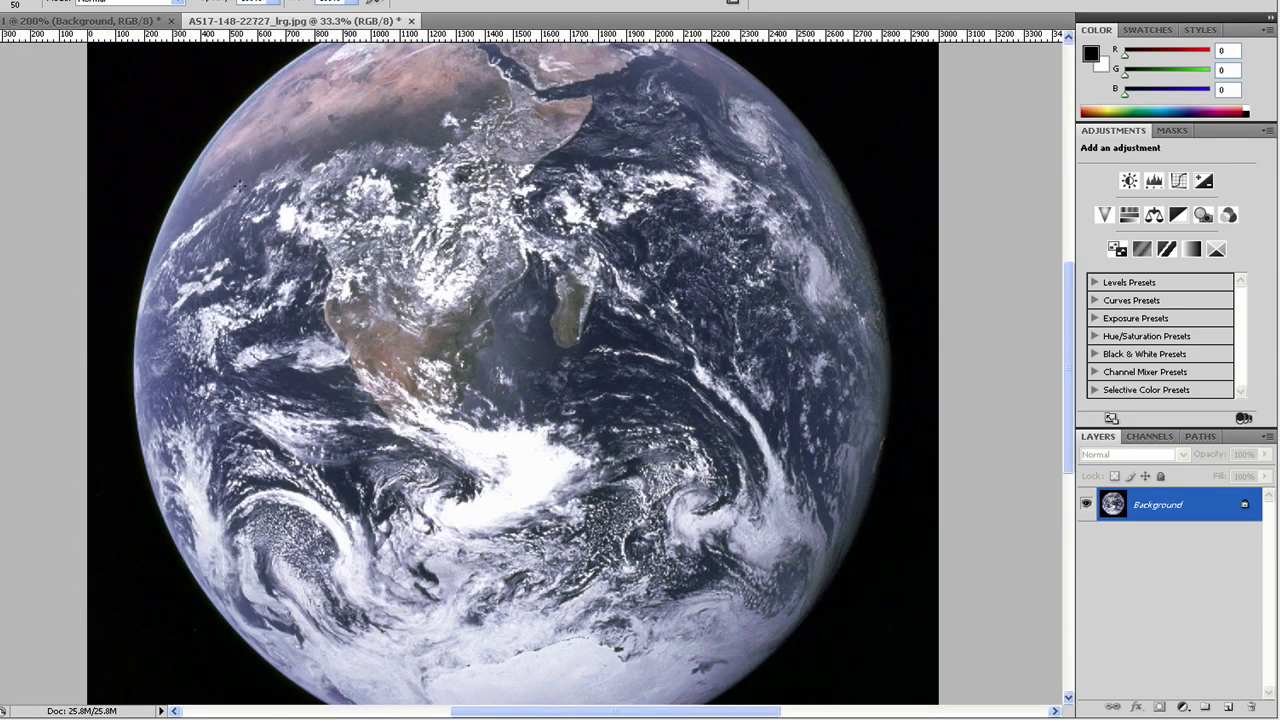
key("ctrl+minus")
key("ctrl+plus")
mouse_move(496, 222)
left_mouse_down()
mouse_move(535, 293)
mouse_move(527, 402)
mouse_move(500, 330)
left_mouse_up()
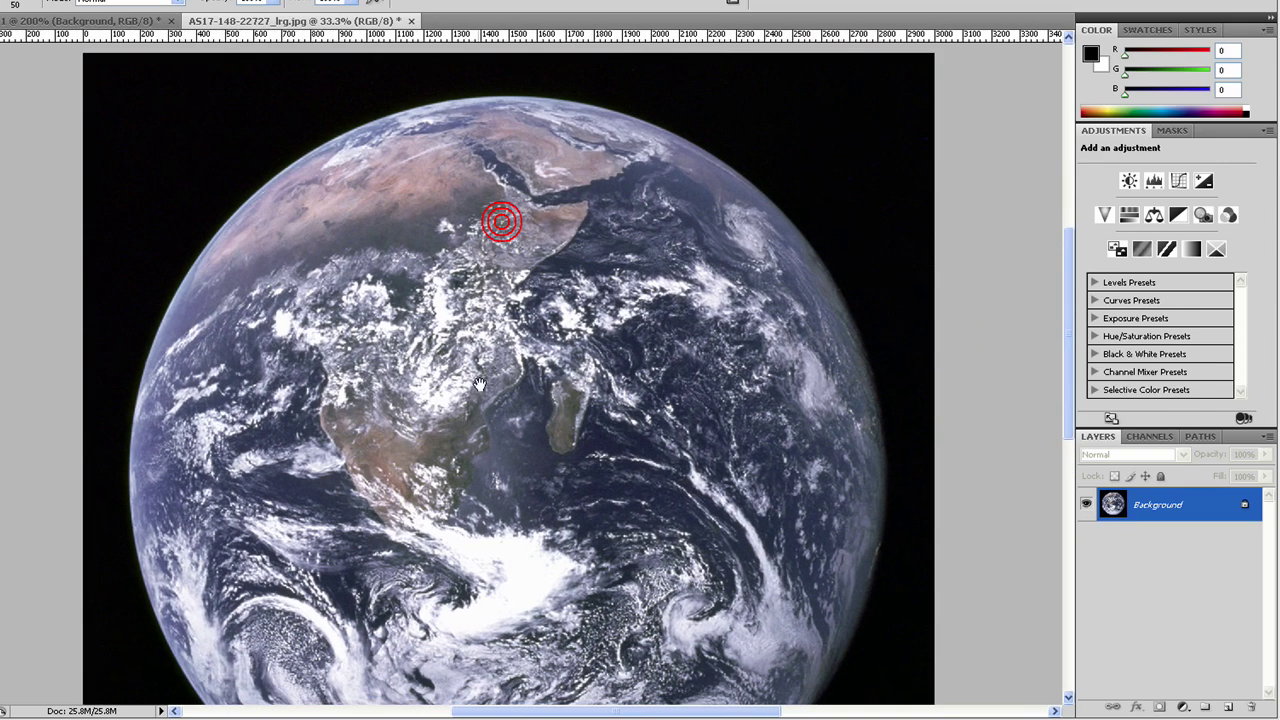
left_click_drag(497, 380, 340, 244)
Fit the whole image on screen, then view it at 100% actual pixels.
key("ctrl+0")
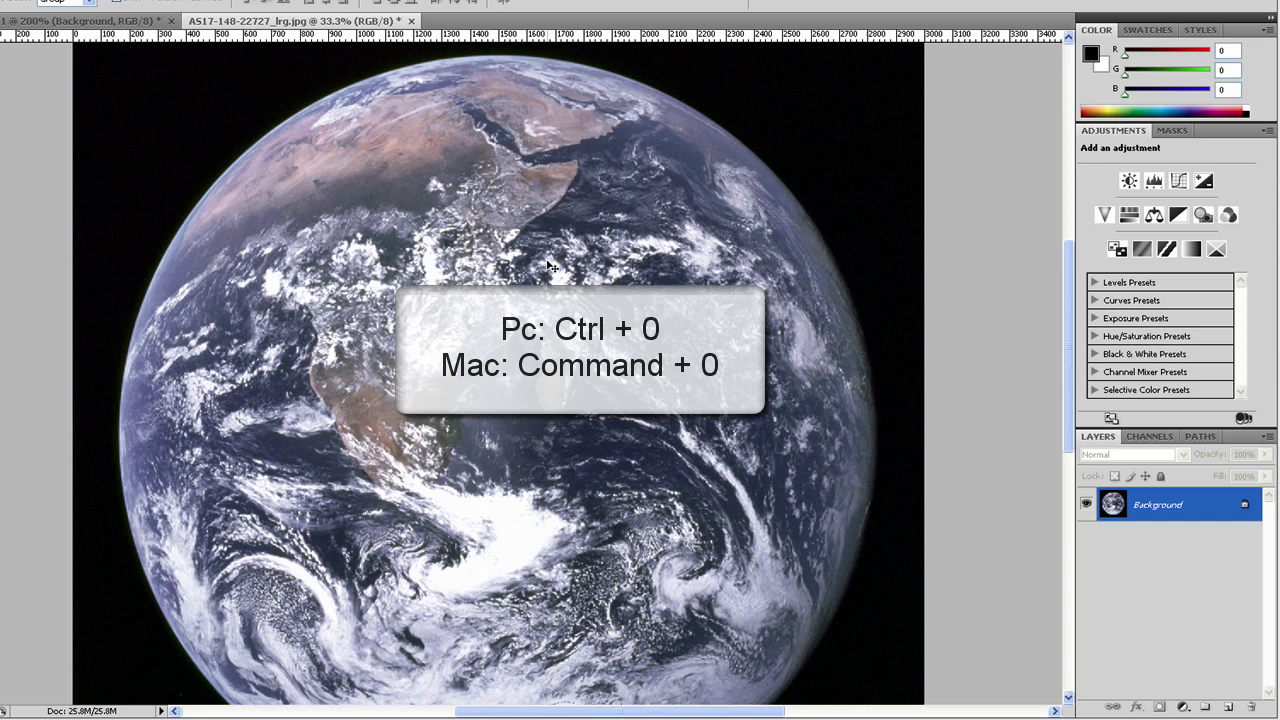
key("ctrl+0")
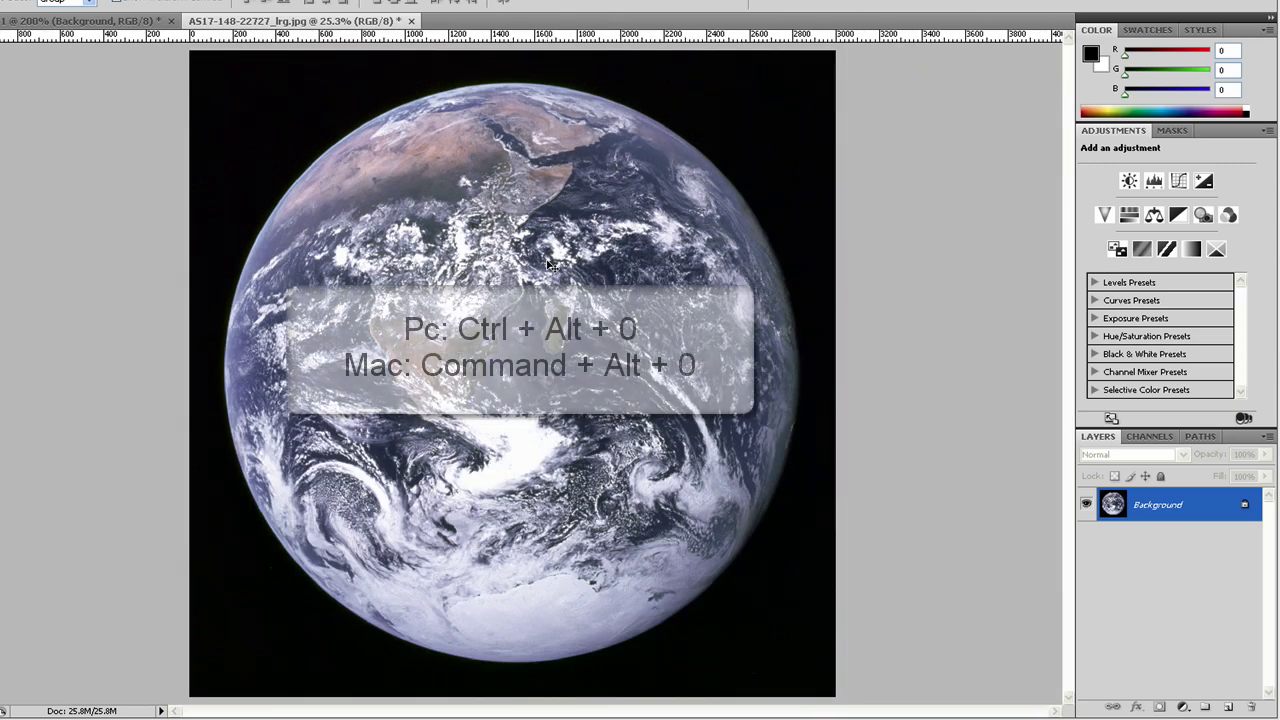
key("ctrl+alt+0")
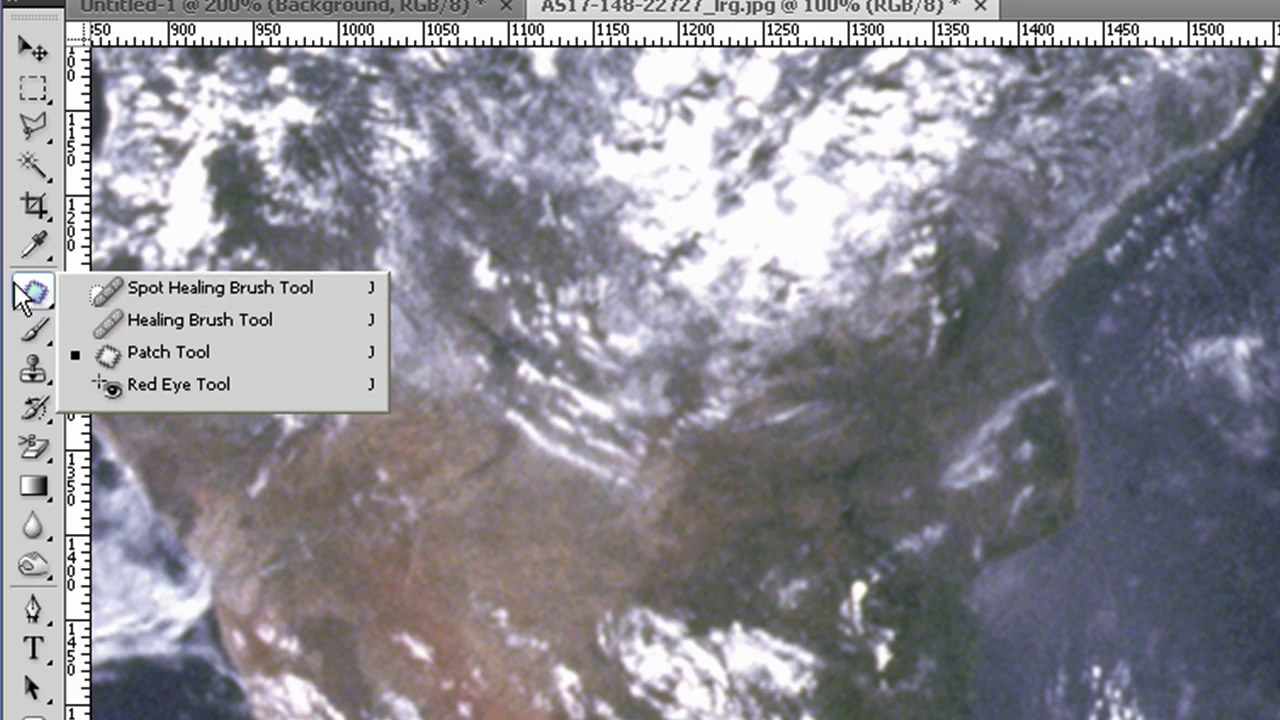
Dismiss the healing tools flyout and choose the Pencil Tool from the Brush flyout.
left_click(33, 288)
left_click(37, 328)
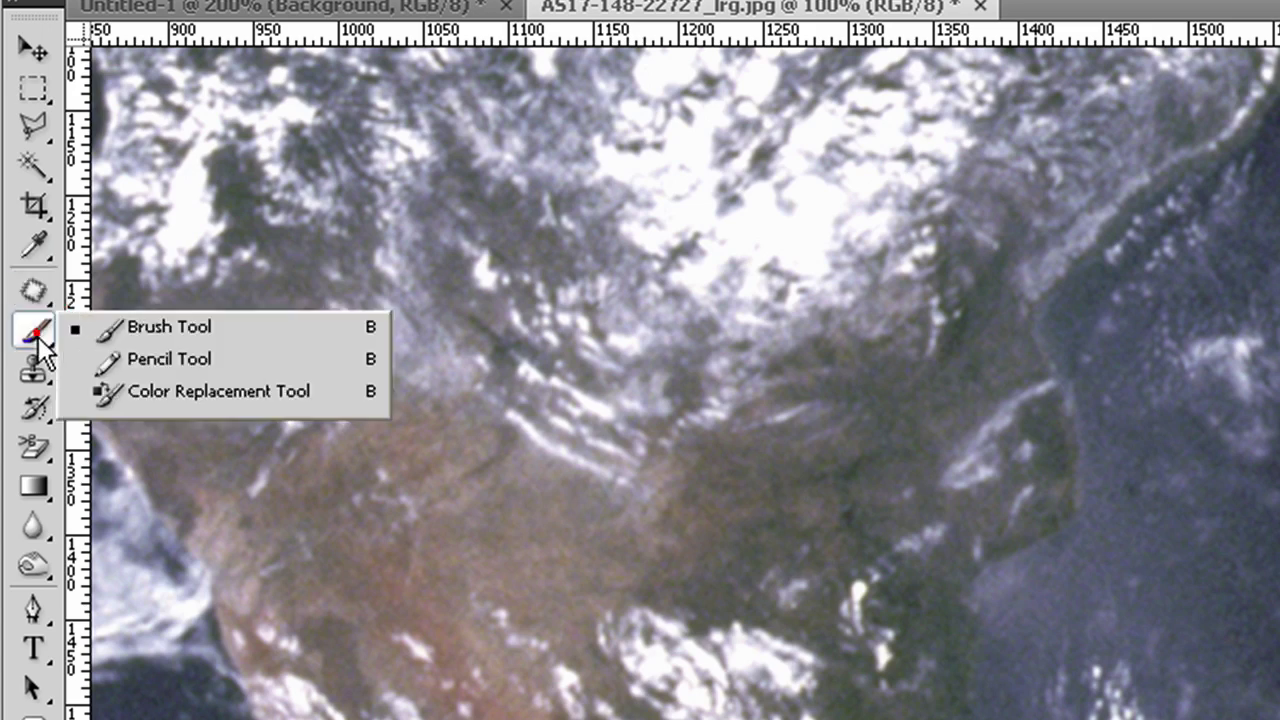
left_click(157, 358)
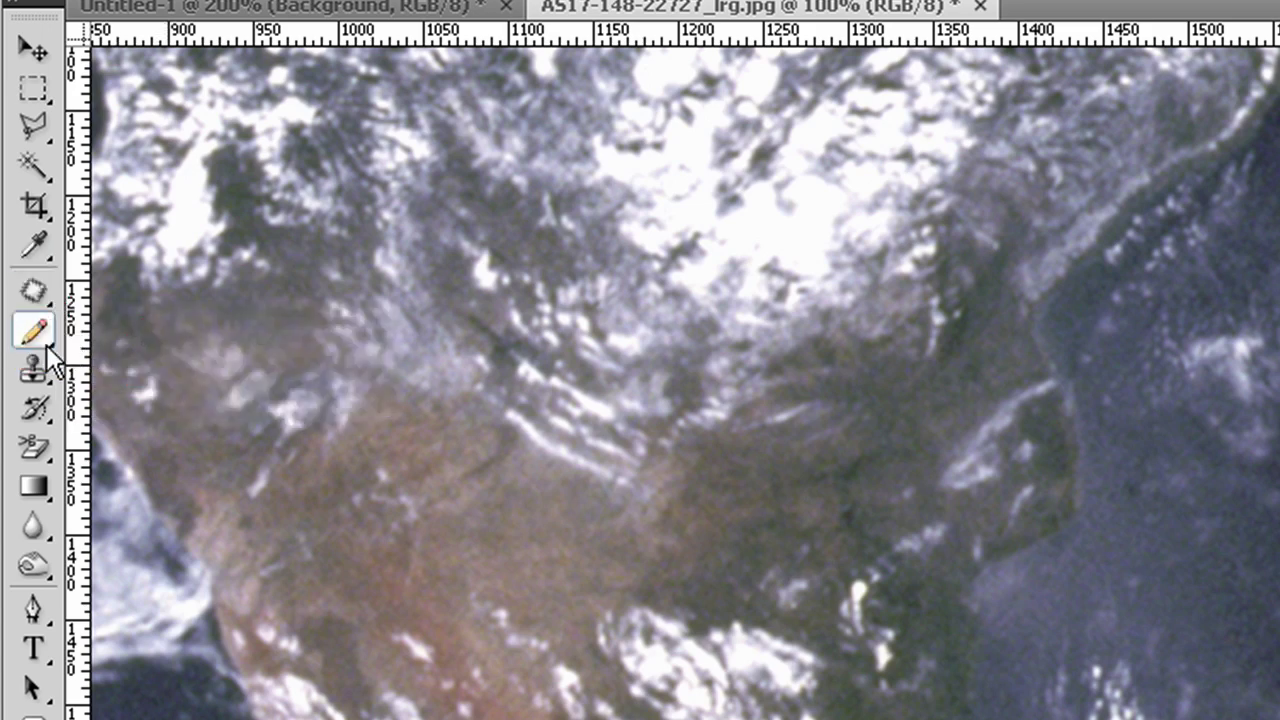